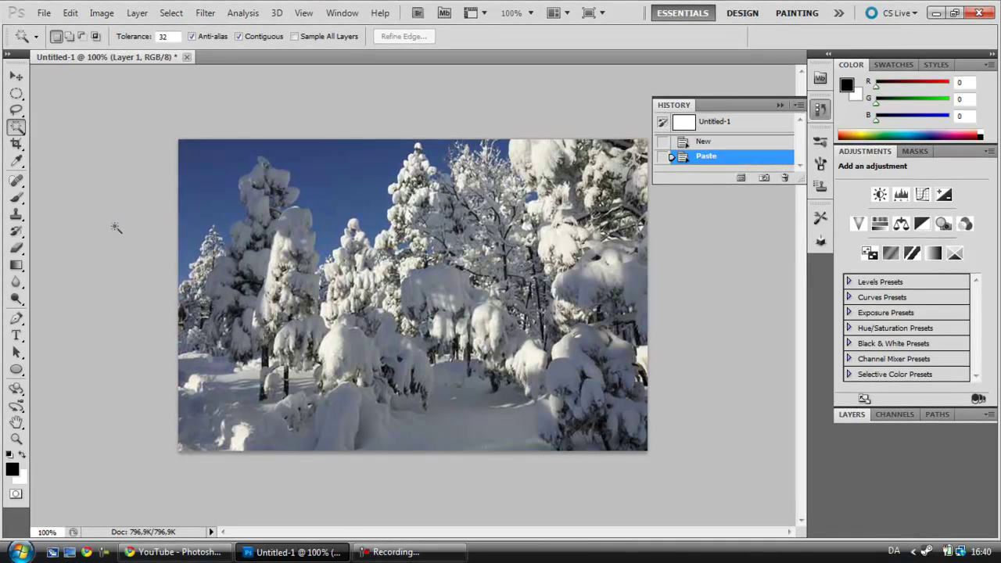
Switch to the Move tool with V.
{"action": "key", "text": "v"}
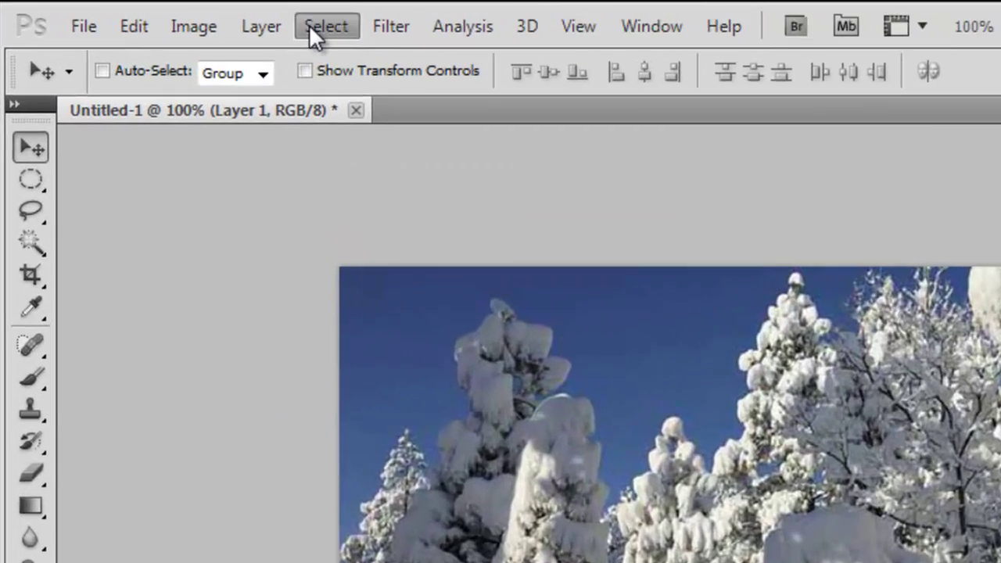
Select the blue sky by Color Range at Fuzziness 85, previewing as a selection mask.
{"action": "left_click", "coordinate": [162, 12]}
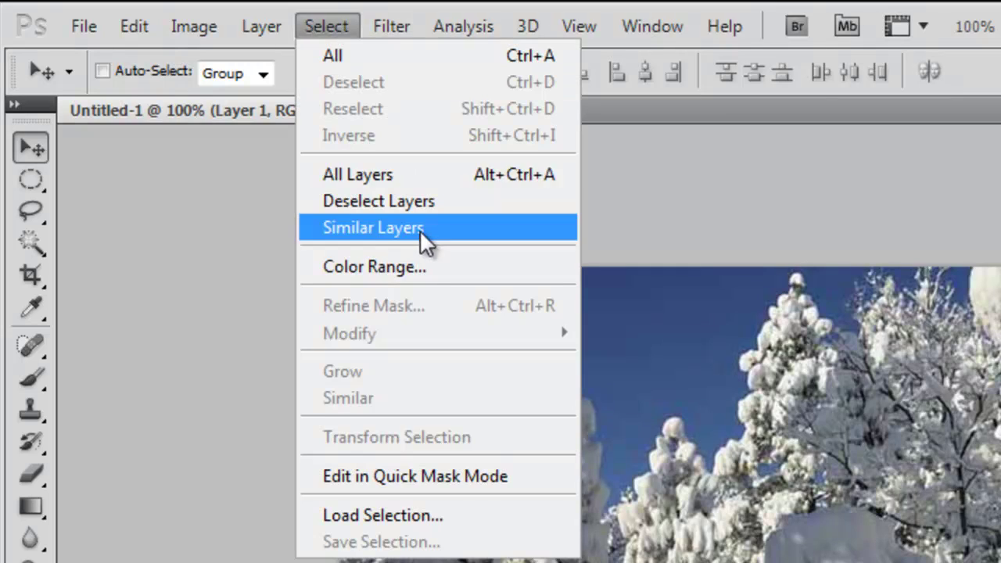
{"action": "left_click", "coordinate": [421, 269]}
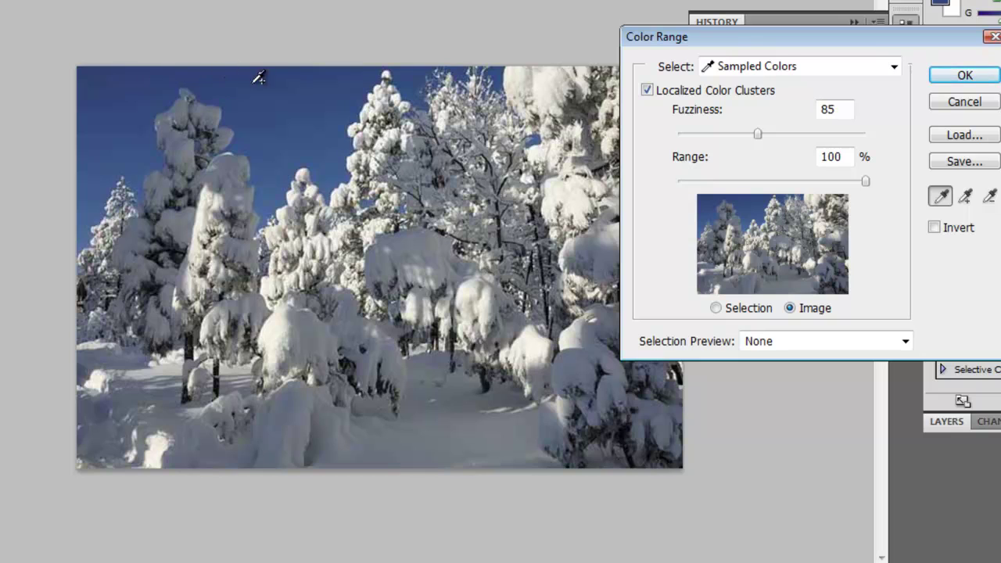
{"action": "left_click", "coordinate": [716, 309]}
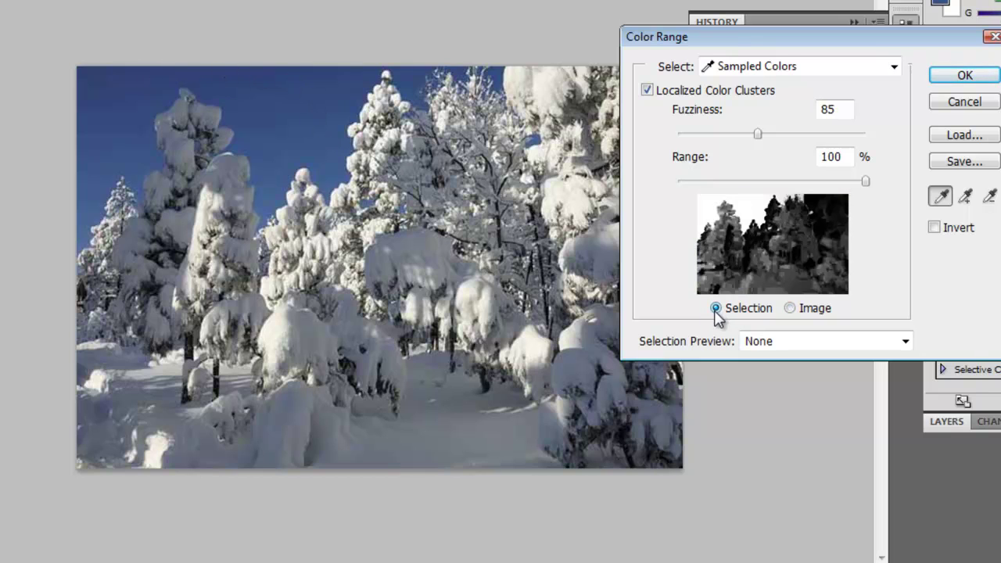
{"action": "left_click", "coordinate": [107, 154]}
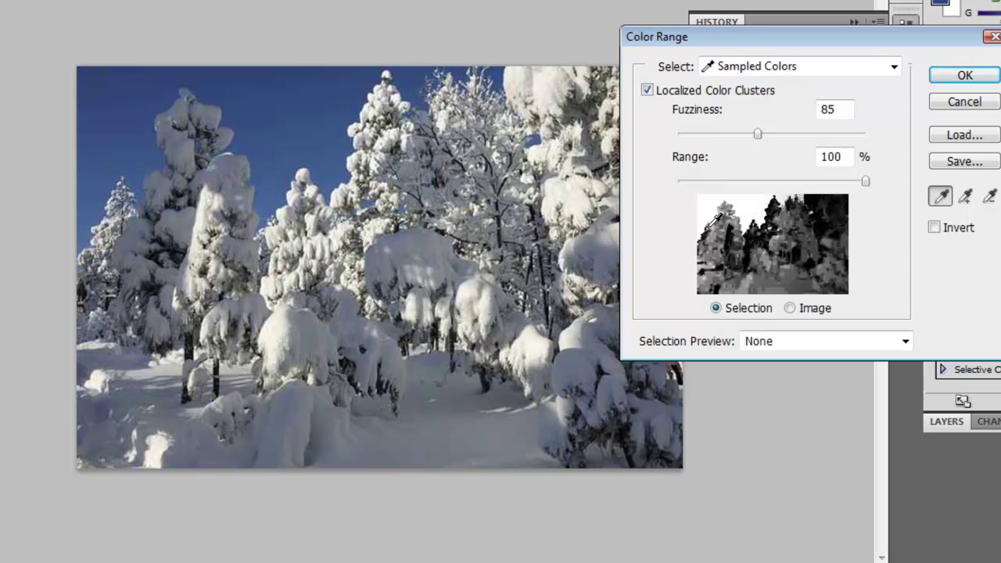
{"action": "left_click", "coordinate": [946, 77]}
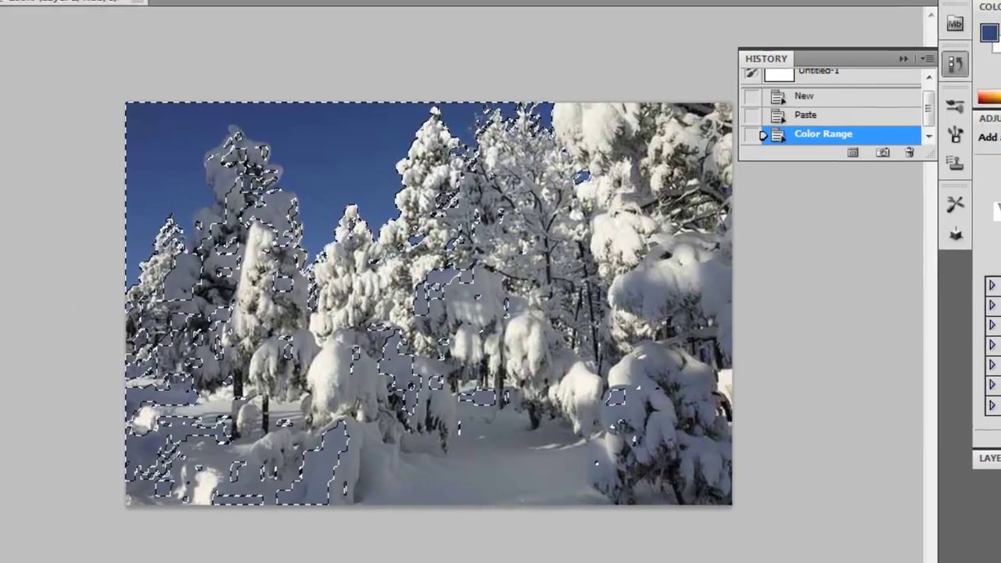
Subtract the snowy ground and central trees from the selection with rectangular marquee drags.
{"action": "left_click", "coordinate": [21, 122]}
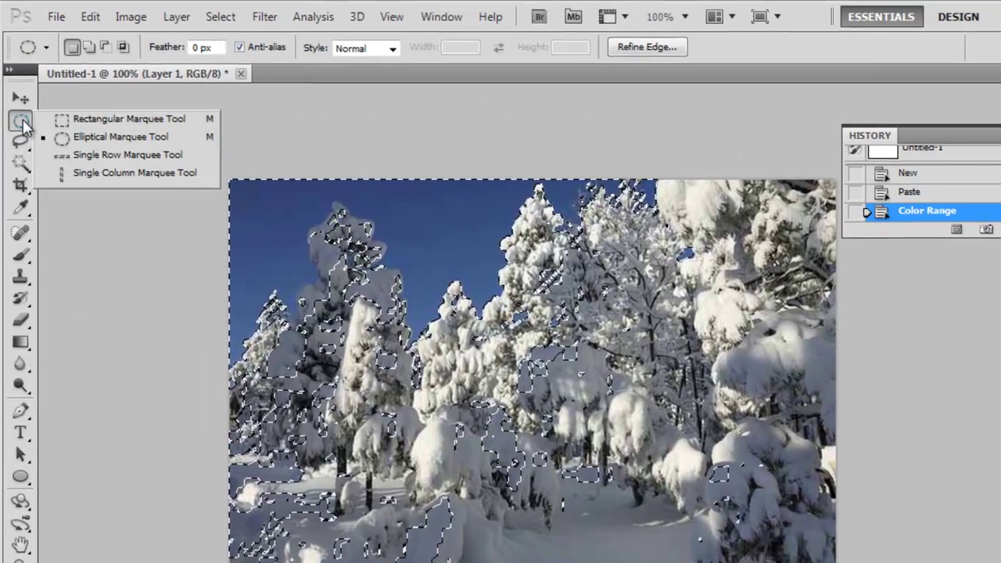
{"action": "left_click", "coordinate": [84, 121]}
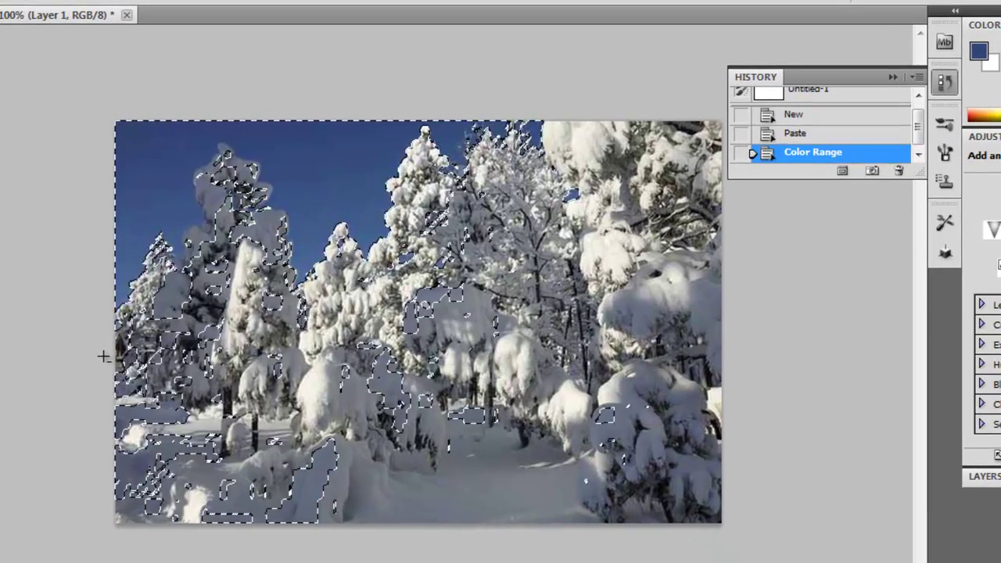
{"action": "left_click_drag", "start_coordinate": [106, 538], "coordinate": [596, 354]}
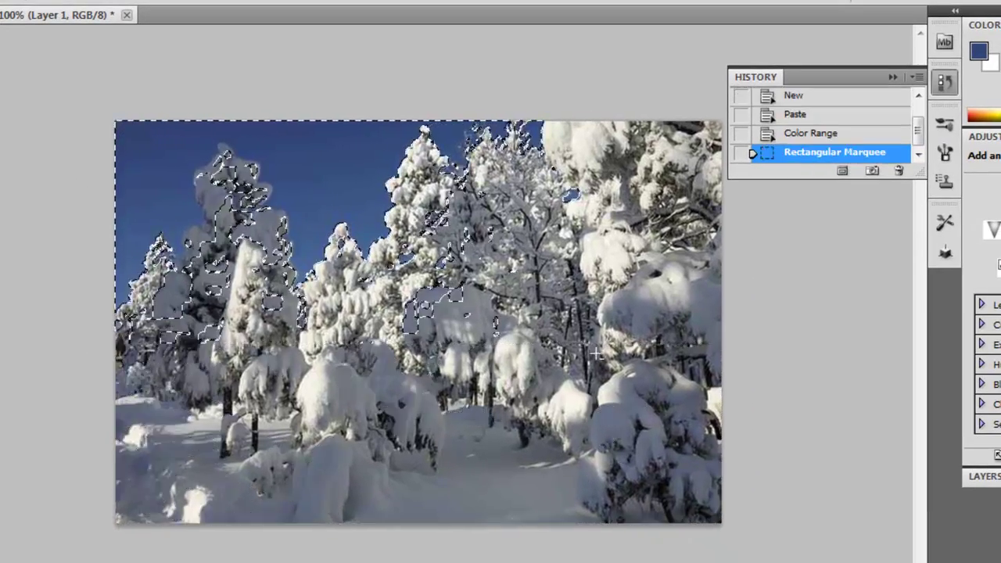
{"action": "left_click_drag", "start_coordinate": [392, 110], "coordinate": [633, 452]}
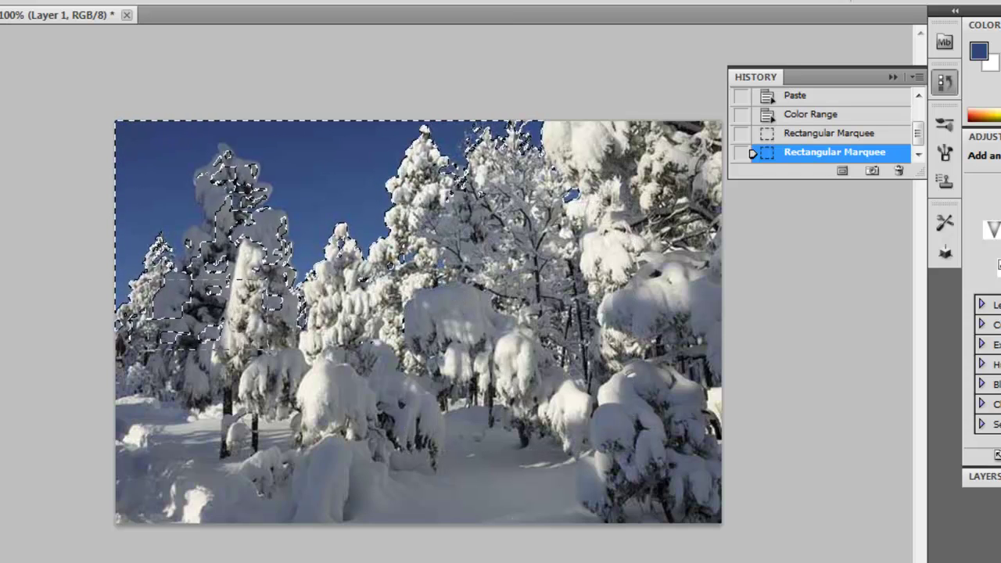
{"action": "left_click_drag", "start_coordinate": [546, 118], "coordinate": [471, 160]}
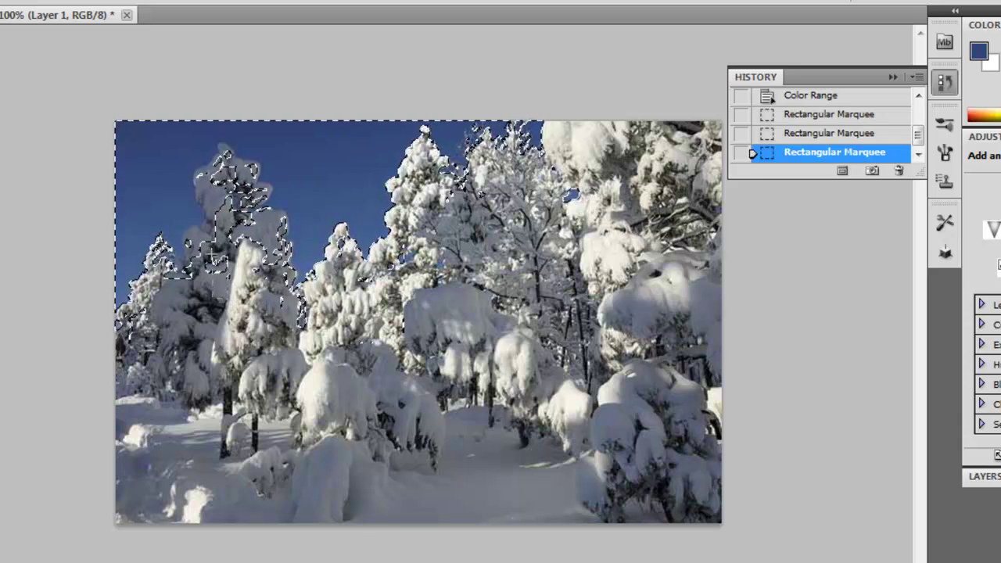
{"action": "left_click_drag", "start_coordinate": [469, 118], "coordinate": [540, 376]}
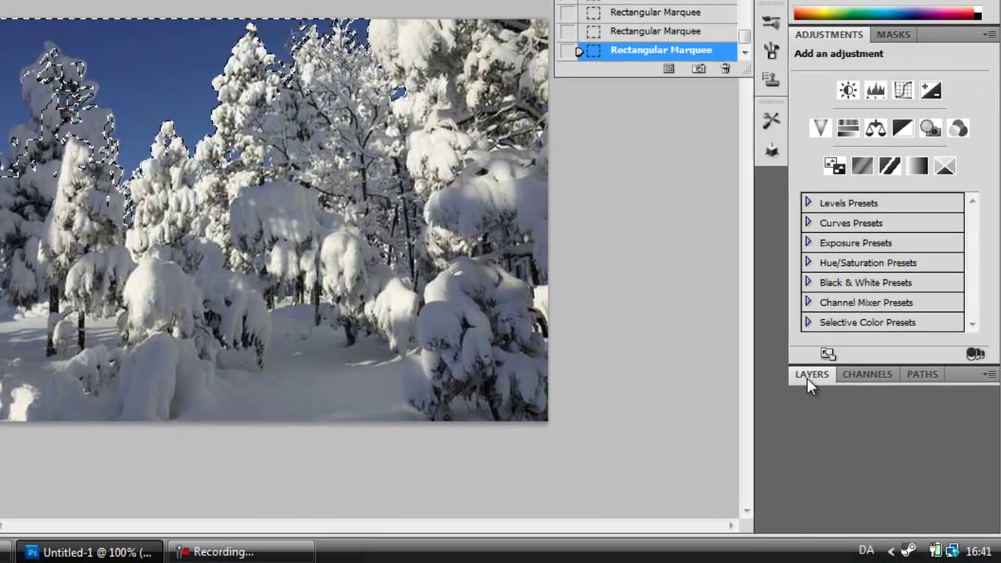
Delete the Background layer.
{"action": "left_click", "coordinate": [983, 478]}
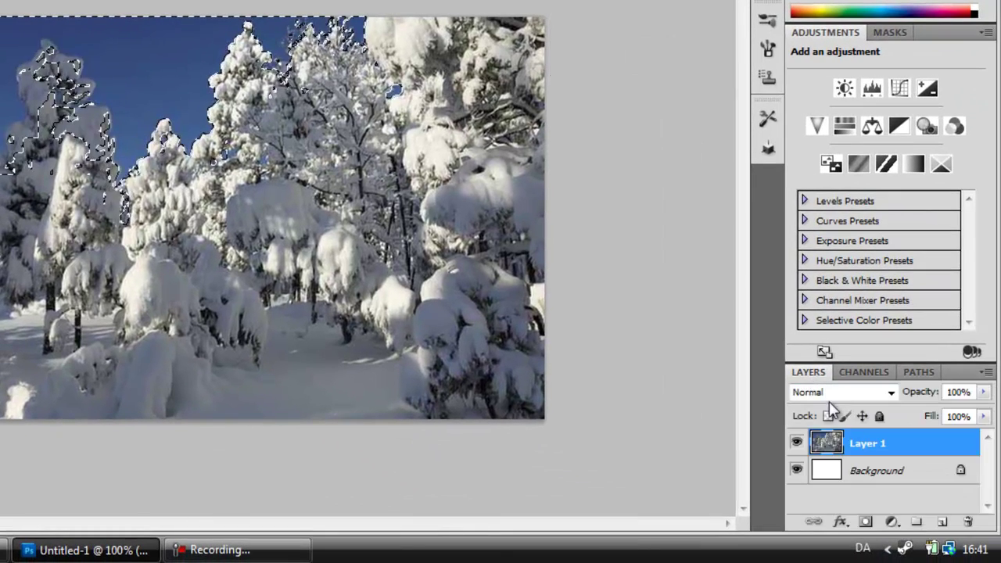
{"action": "left_click", "coordinate": [859, 471]}
{"action": "left_click", "coordinate": [968, 522]}
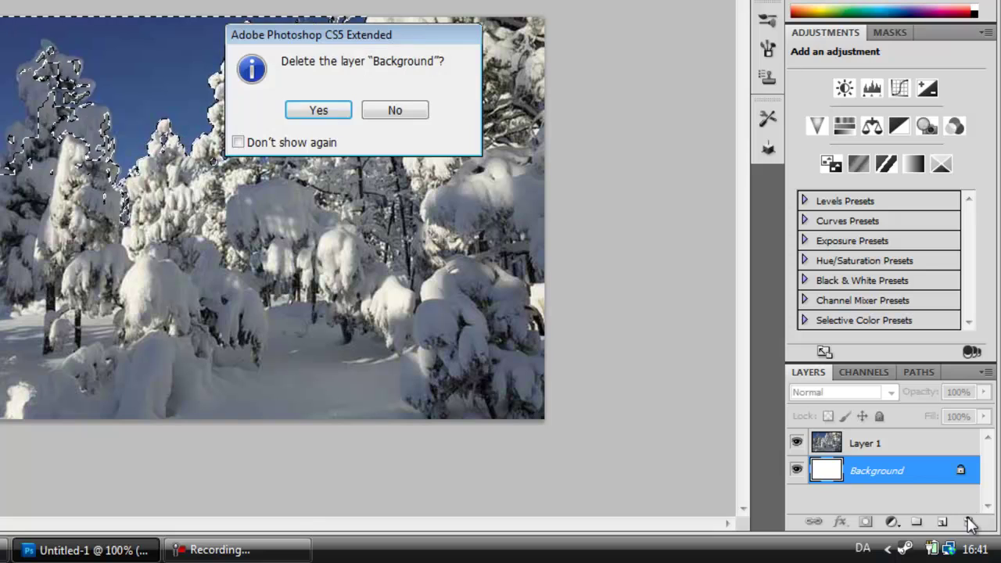
{"action": "left_click", "coordinate": [319, 110]}
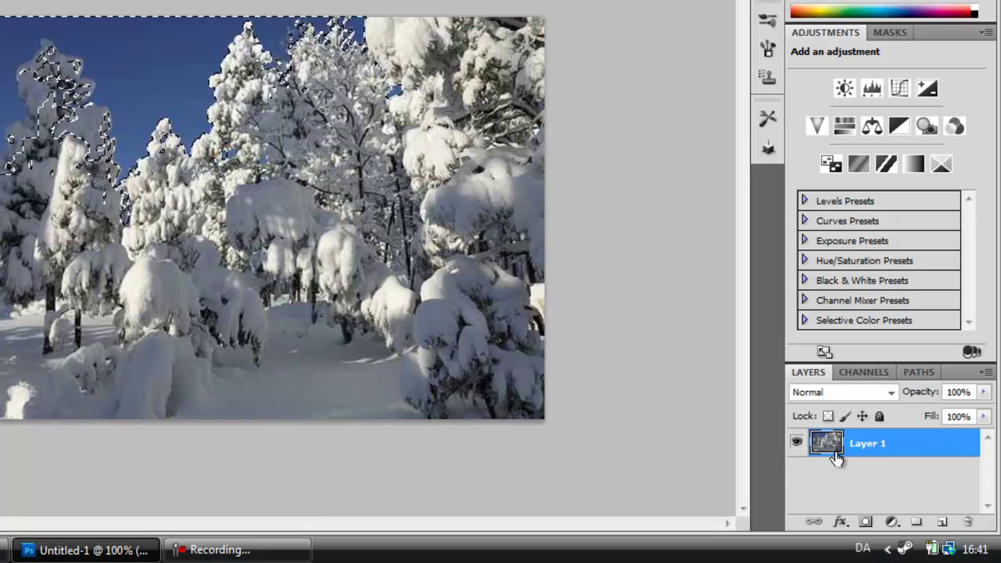
Add a Hue/Saturation adjustment layer with Saturation -65 and Lightness +39.
{"action": "left_click", "coordinate": [891, 522]}
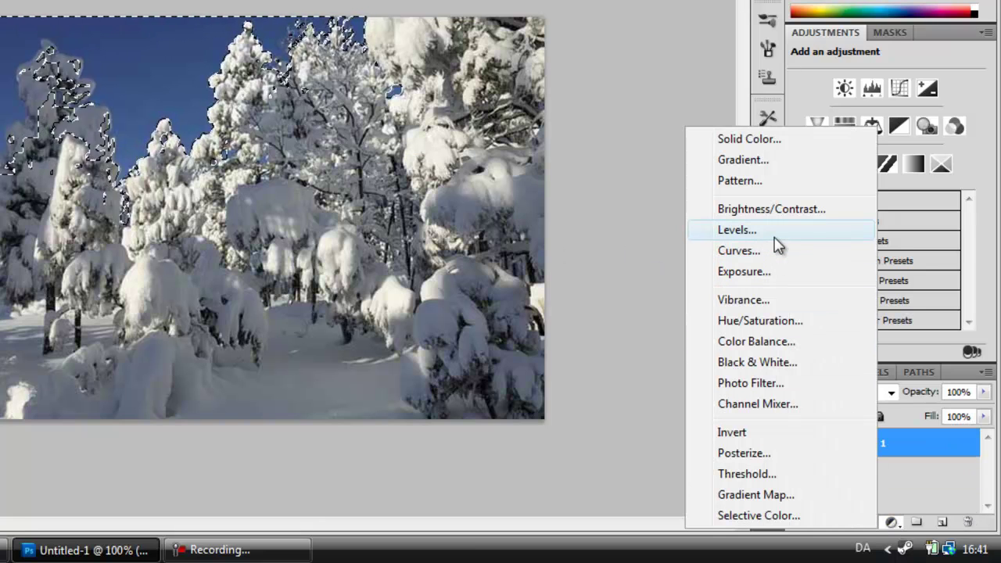
{"action": "left_click", "coordinate": [793, 327]}
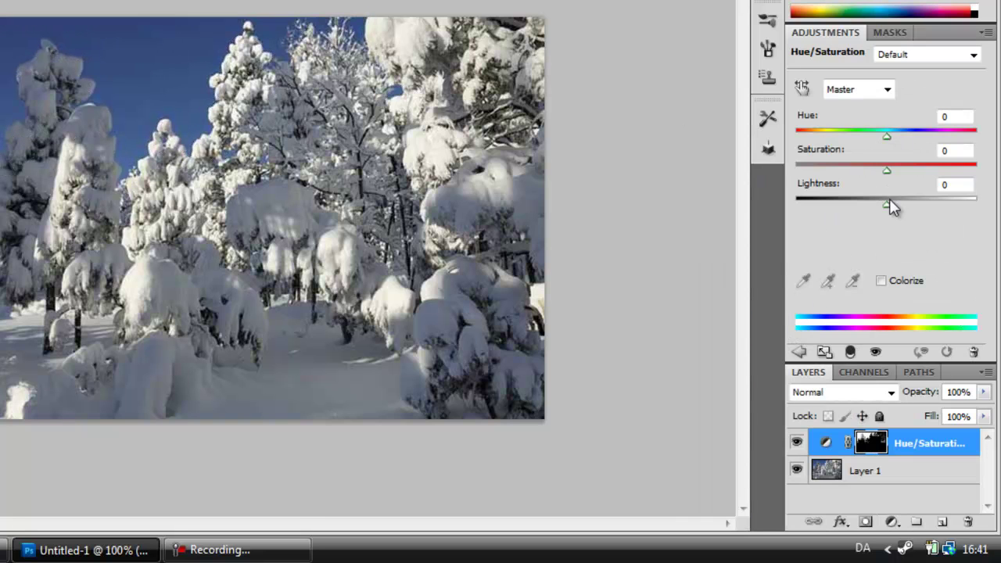
{"action": "left_click_drag", "start_coordinate": [888, 175], "coordinate": [831, 169]}
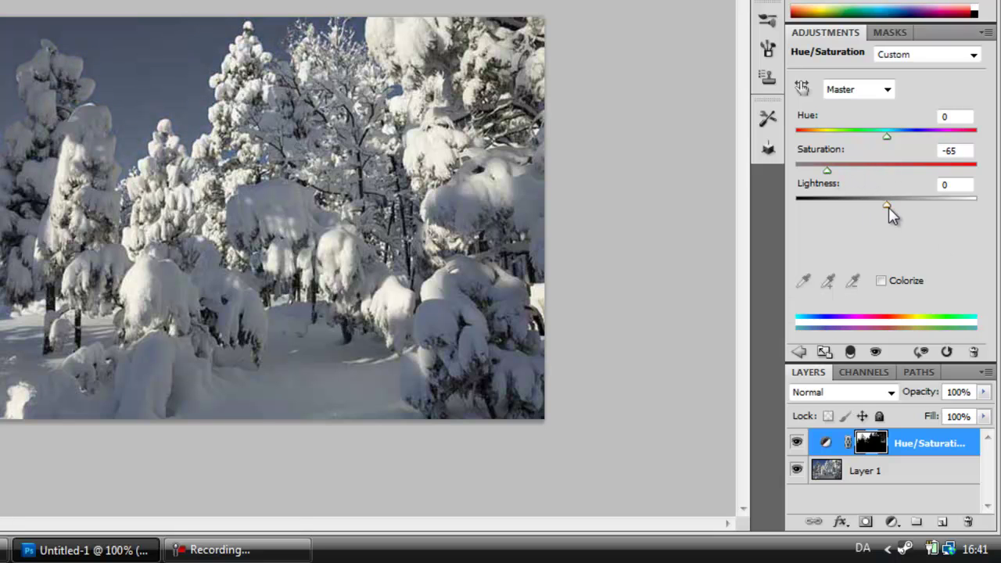
{"action": "left_click_drag", "start_coordinate": [889, 208], "coordinate": [921, 207]}
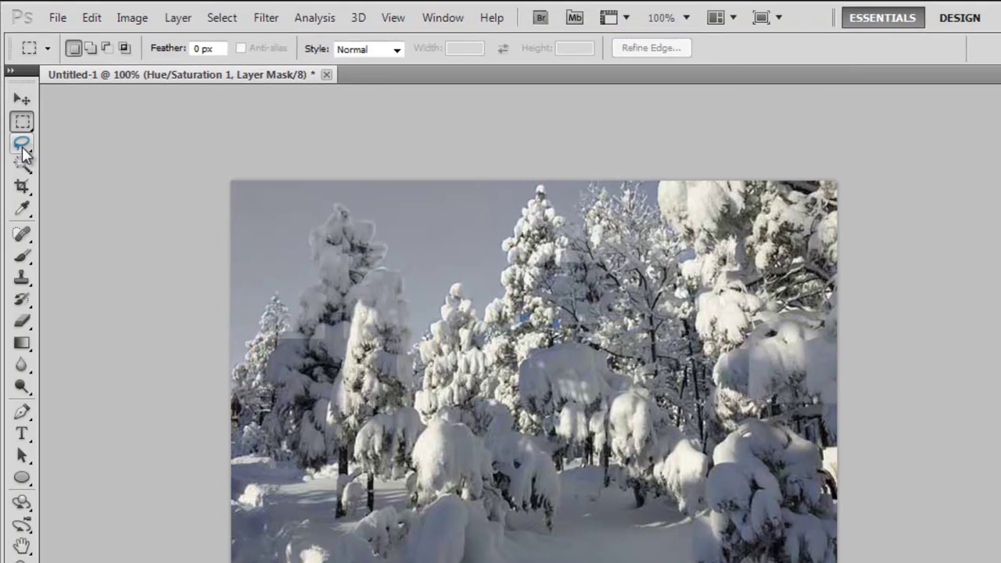
Try the Polygonal Lasso and Pen tools, then return to the Move tool.
{"action": "left_click", "coordinate": [22, 145]}
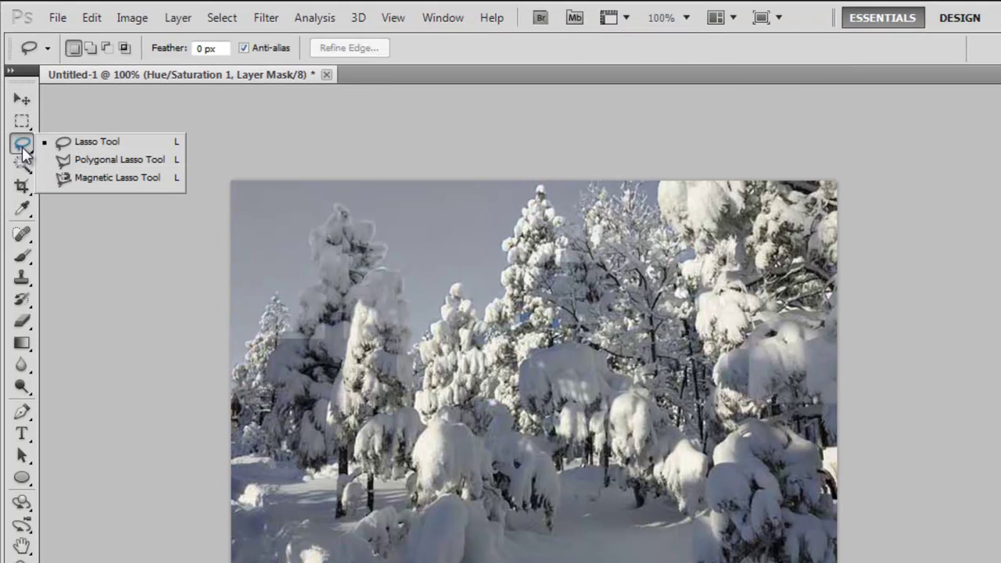
{"action": "left_click", "coordinate": [64, 159]}
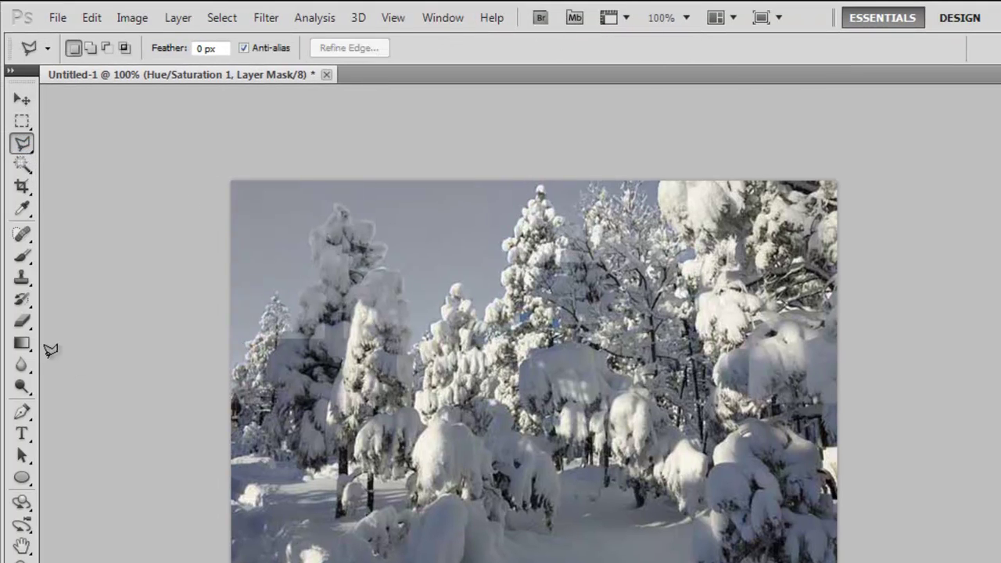
{"action": "left_click", "coordinate": [22, 411]}
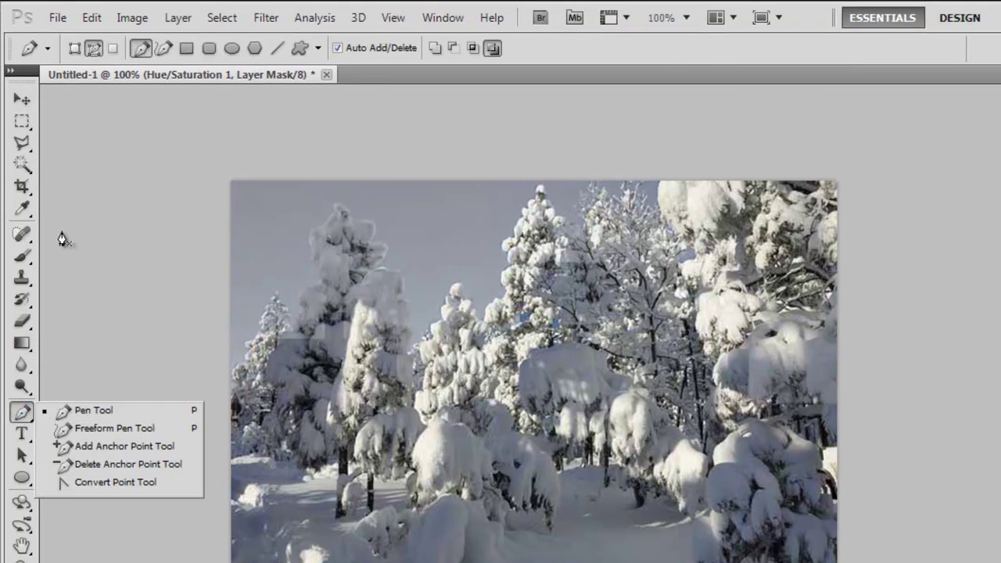
{"action": "left_click", "coordinate": [88, 182]}
{"action": "left_click", "coordinate": [22, 100]}
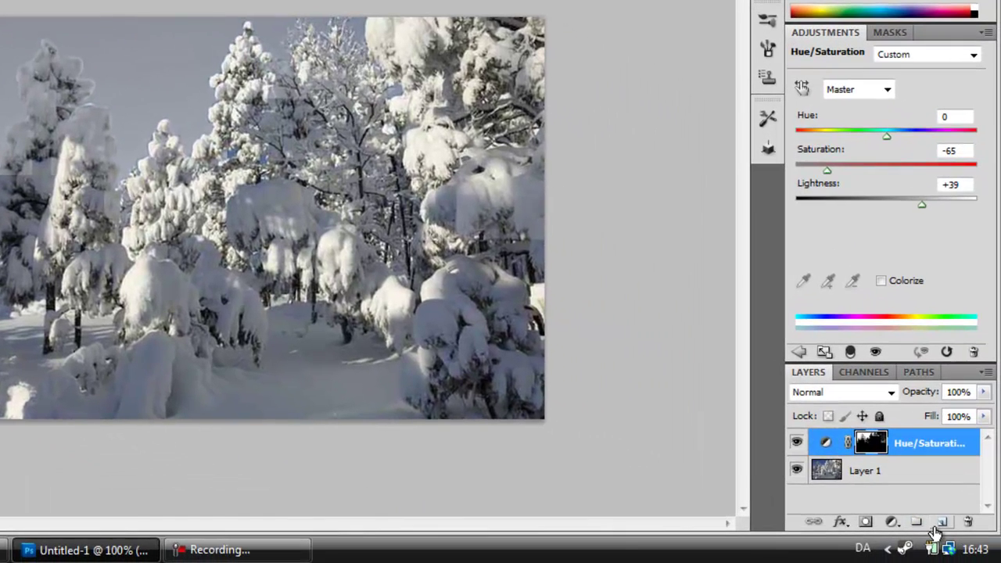
Create Layer 2 and fill it with solid black using Shift+F5.
{"action": "left_click", "coordinate": [942, 523]}
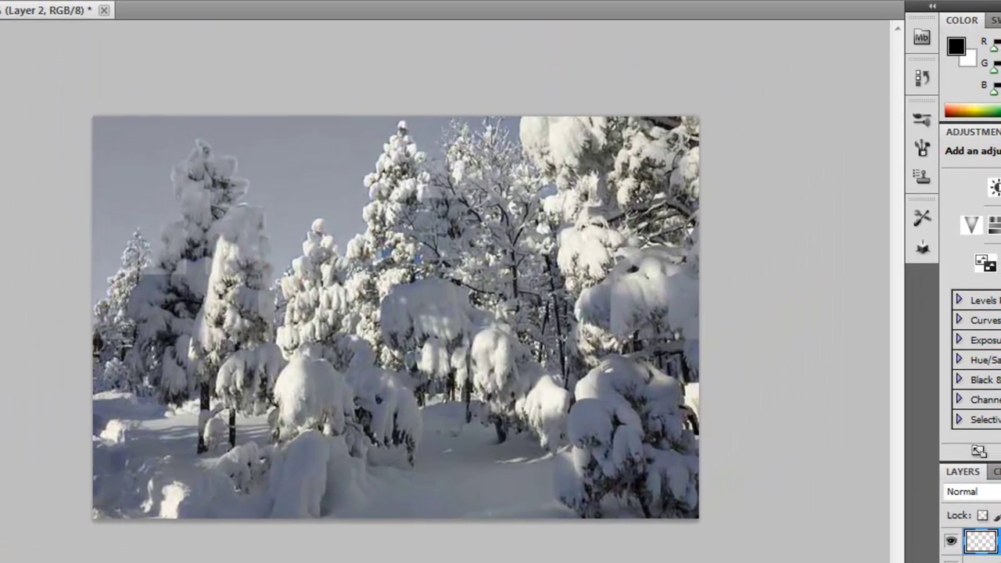
{"action": "key", "text": "shift+F5"}
{"action": "left_click", "coordinate": [593, 141]}
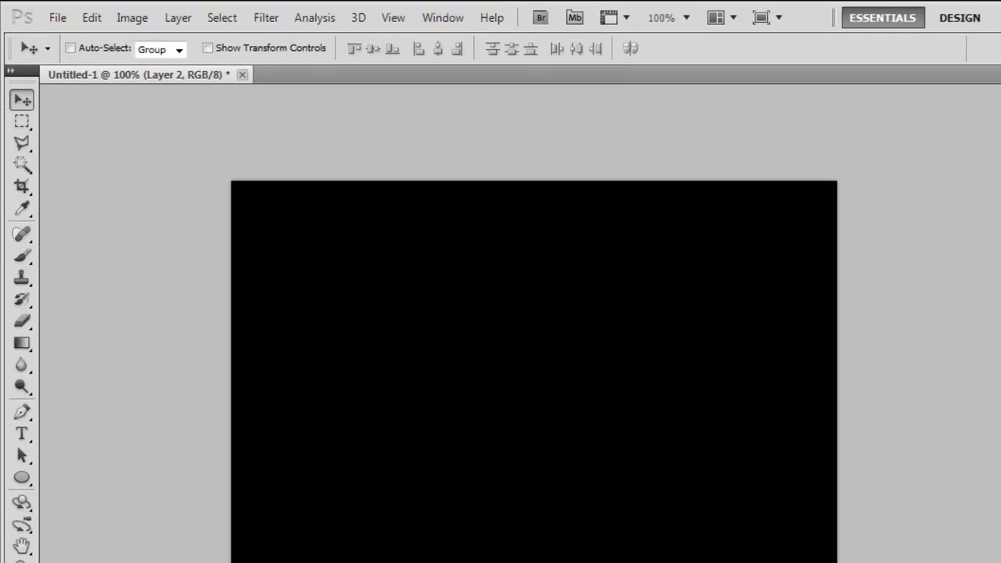
Add a high amount of noise to Layer 2 from the Filter menu.
{"action": "left_click", "coordinate": [264, 19]}
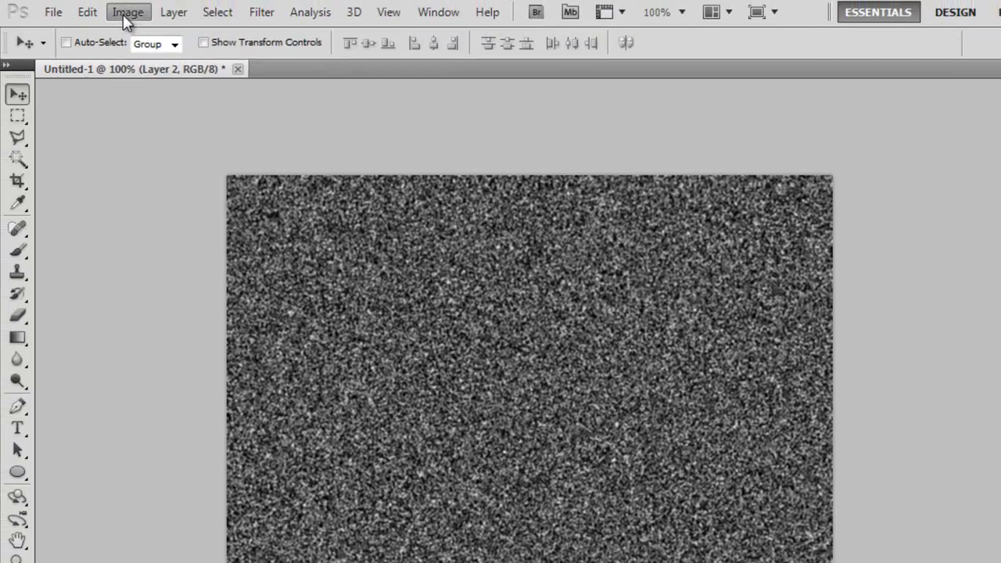
Apply Levels 141, 1.00, 183 to the noise, leaving sparse white specks.
{"action": "left_click", "coordinate": [126, 17]}
{"action": "mouse_move", "coordinate": [278, 64]}
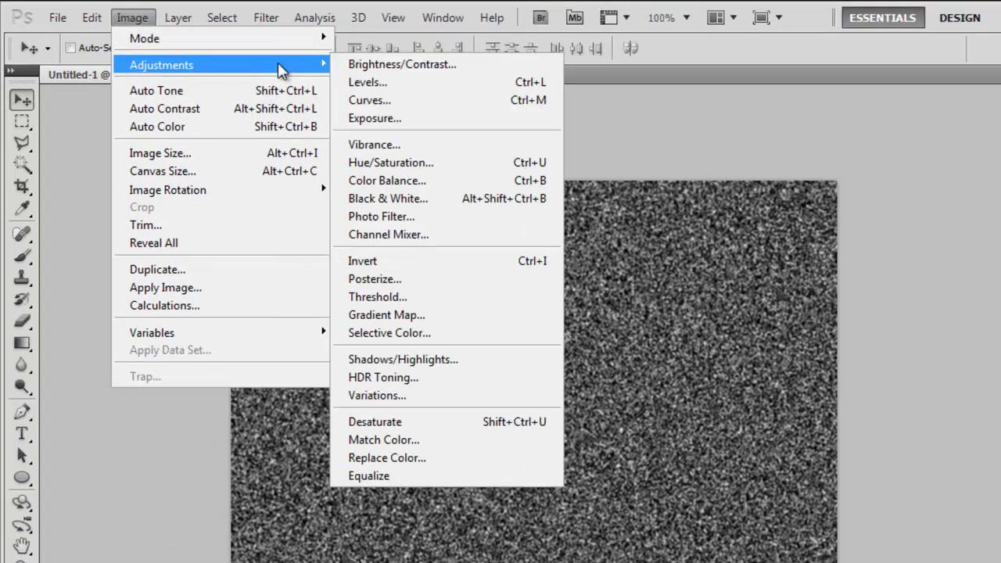
{"action": "left_click", "coordinate": [428, 82]}
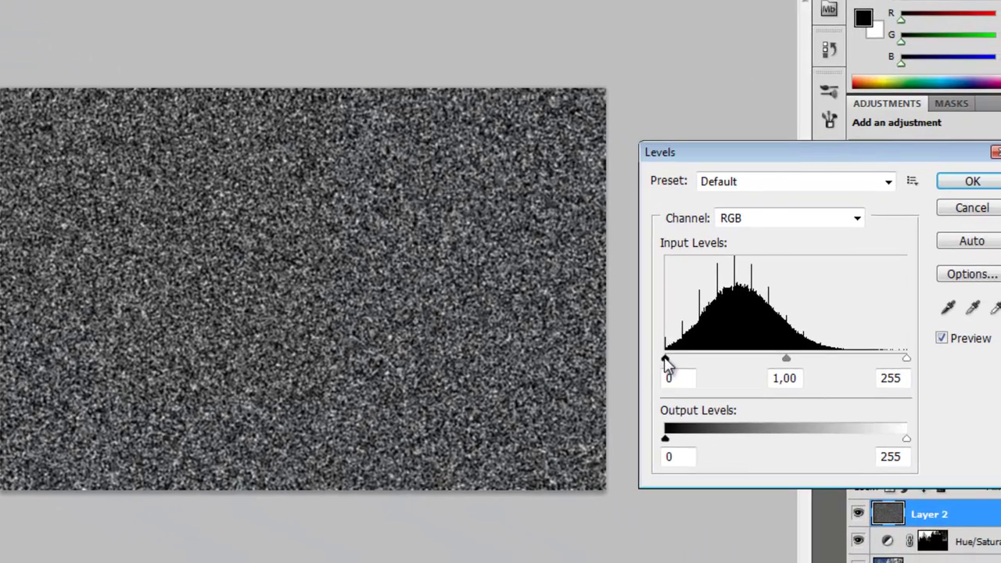
{"action": "left_click_drag", "start_coordinate": [834, 428], "coordinate": [920, 438]}
{"action": "left_click_drag", "start_coordinate": [750, 364], "coordinate": [803, 366]}
{"action": "left_click_drag", "start_coordinate": [906, 360], "coordinate": [803, 368]}
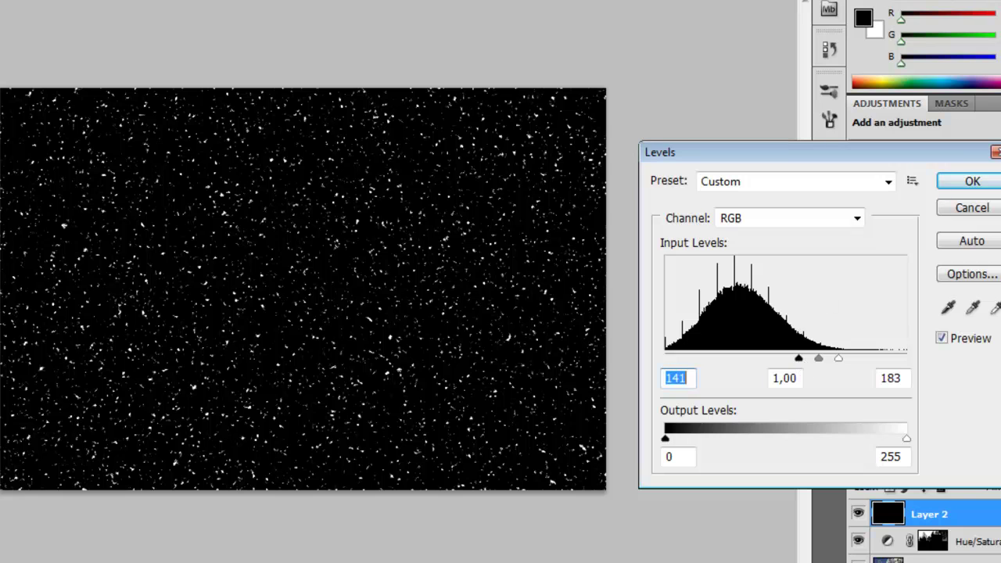
{"action": "left_click", "coordinate": [972, 181]}
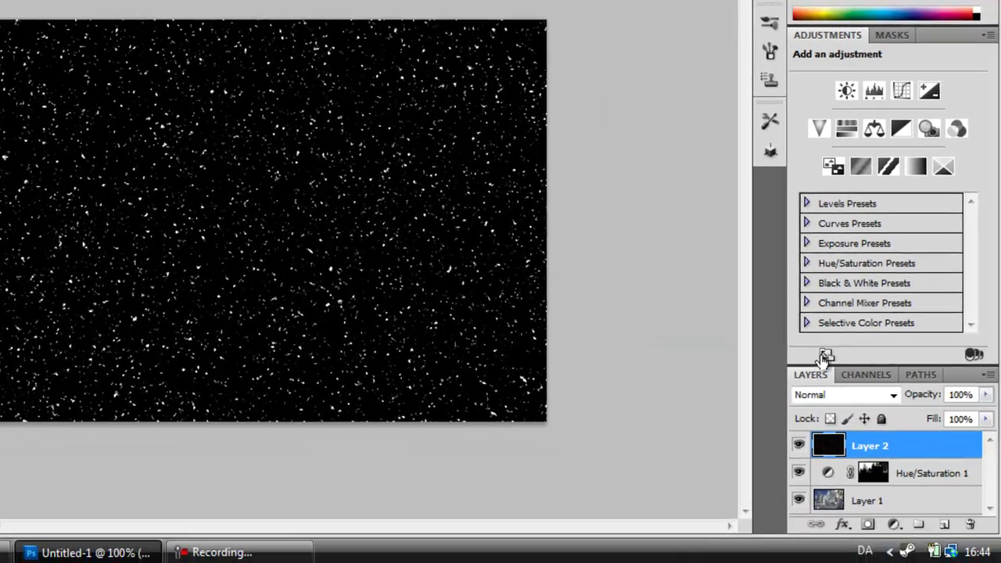
Set Layer 2 to Screen blend mode and apply a -60° Motion Blur at distance 9.
{"action": "left_click", "coordinate": [943, 465]}
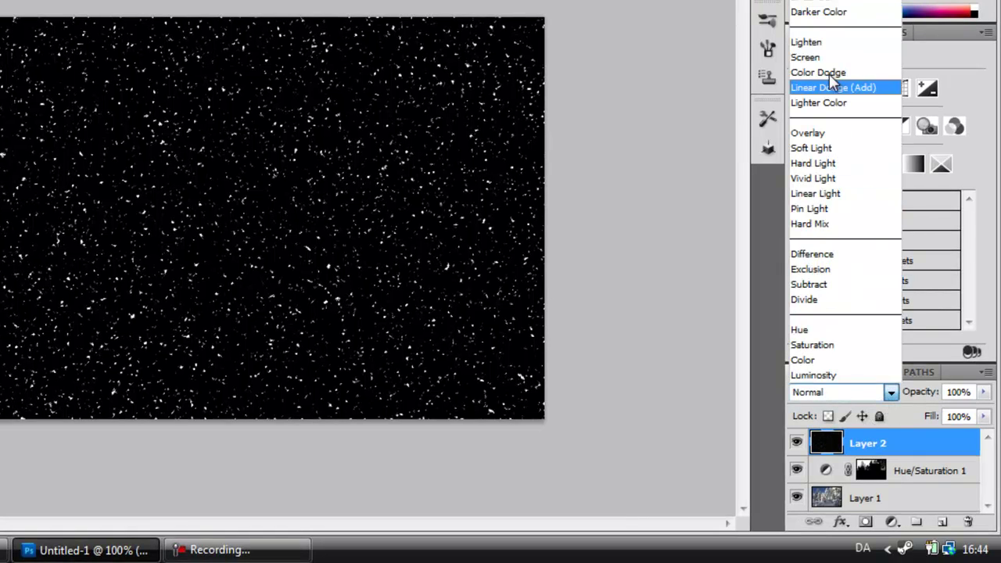
{"action": "left_click", "coordinate": [896, 57]}
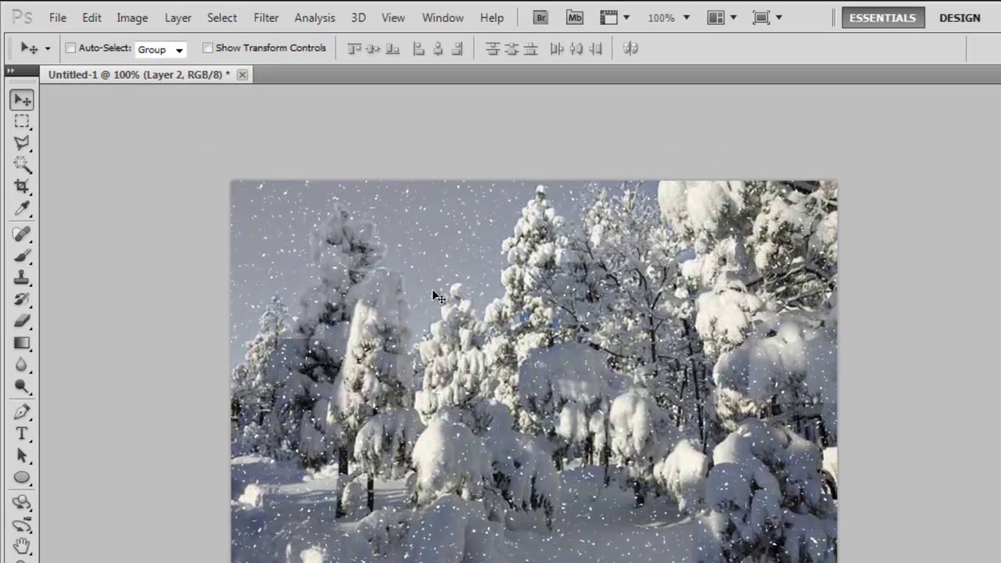
{"action": "left_click", "coordinate": [266, 17]}
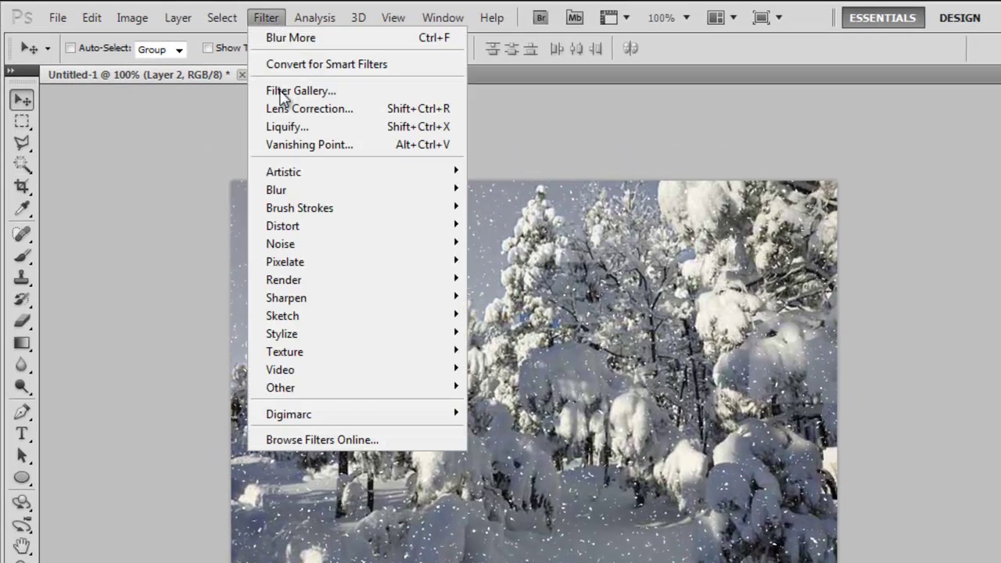
{"action": "mouse_move", "coordinate": [355, 198]}
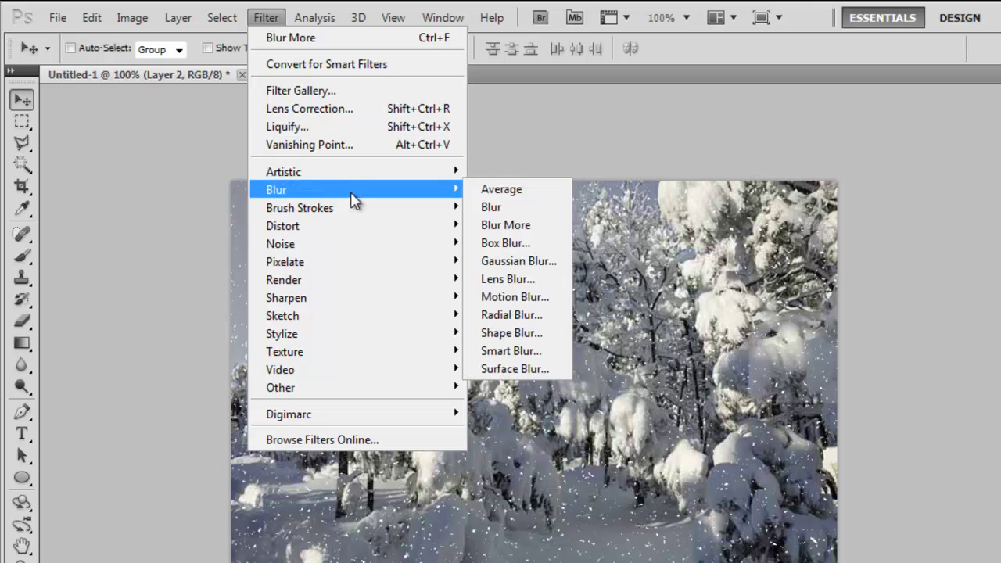
{"action": "left_click", "coordinate": [554, 293]}
{"action": "left_click_drag", "start_coordinate": [832, 403], "coordinate": [825, 404]}
{"action": "left_click_drag", "start_coordinate": [706, 473], "coordinate": [701, 474]}
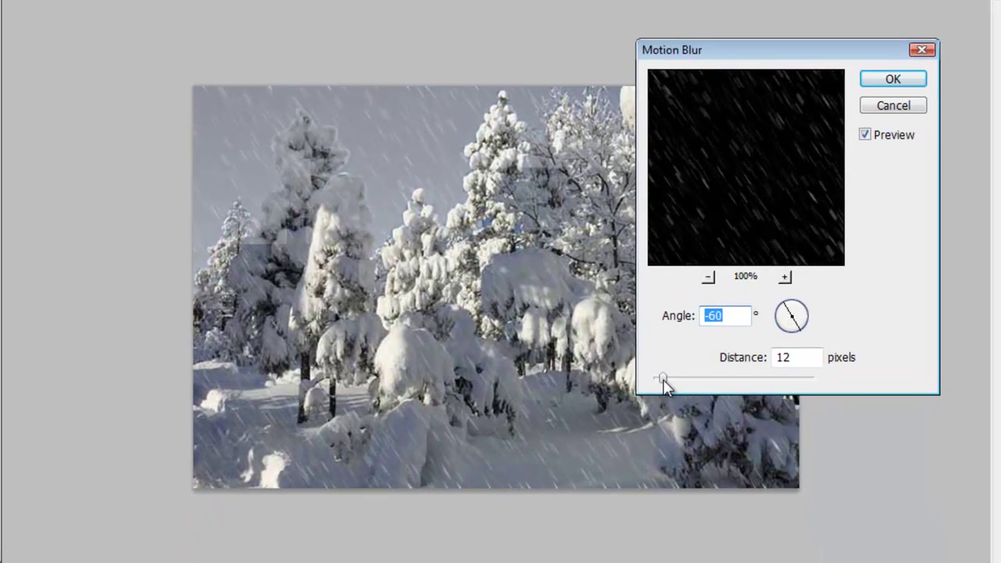
{"action": "left_click_drag", "start_coordinate": [664, 379], "coordinate": [660, 379]}
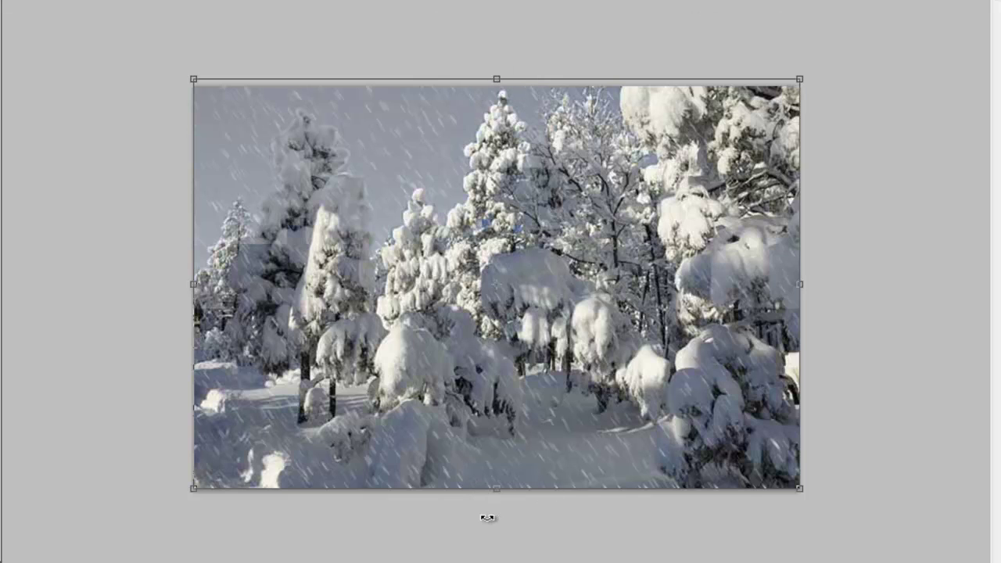
Stretch the snow layer past the bottom and right edges, then duplicate it as Layer 2 copy.
{"action": "left_click_drag", "start_coordinate": [502, 499], "coordinate": [501, 507]}
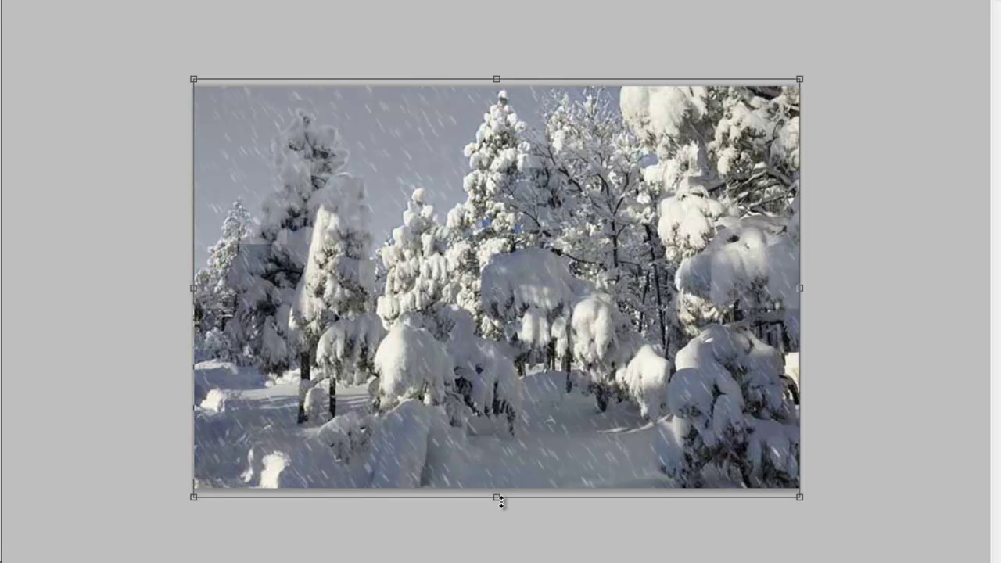
{"action": "left_click_drag", "start_coordinate": [802, 286], "coordinate": [810, 286]}
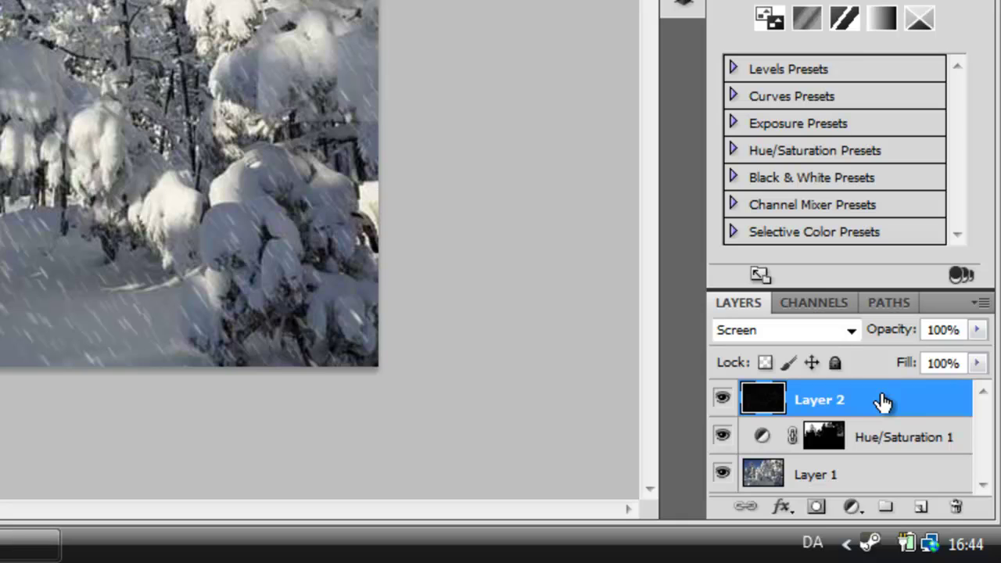
{"action": "left_click_drag", "start_coordinate": [883, 401], "coordinate": [922, 507]}
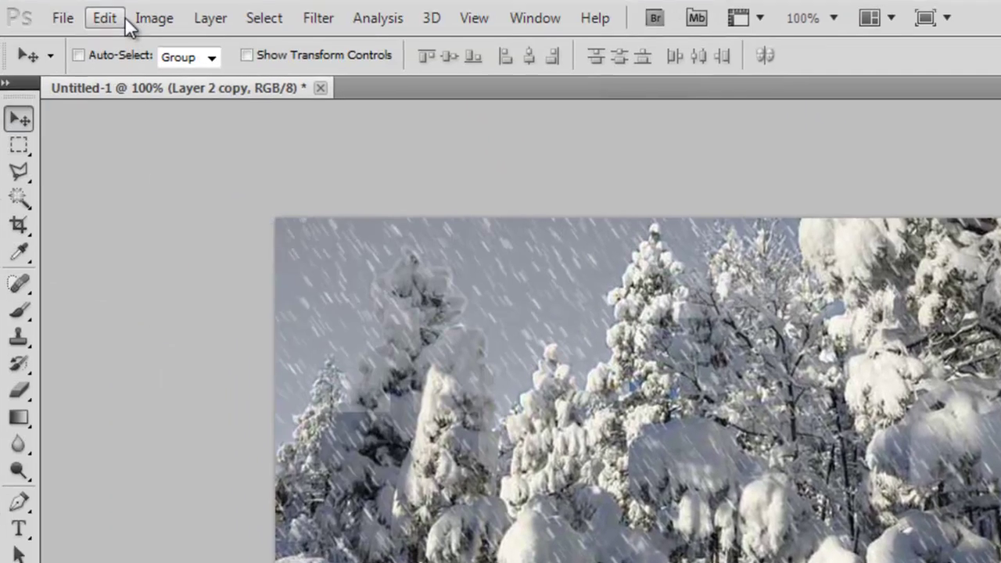
Scale the Layer 2 copy with Maintain aspect ratio on, entering a larger width percentage.
{"action": "left_click", "coordinate": [117, 20]}
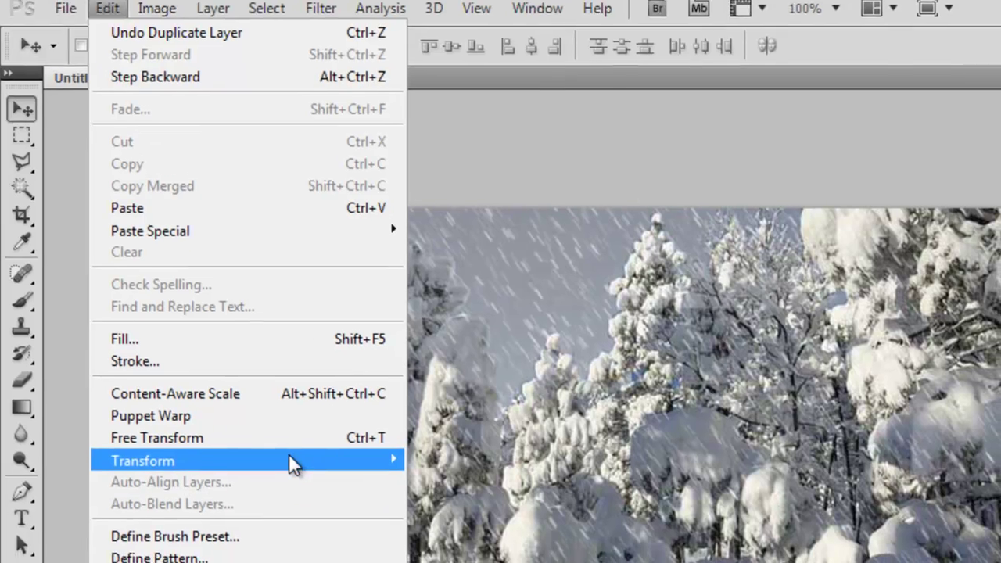
{"action": "mouse_move", "coordinate": [291, 475]}
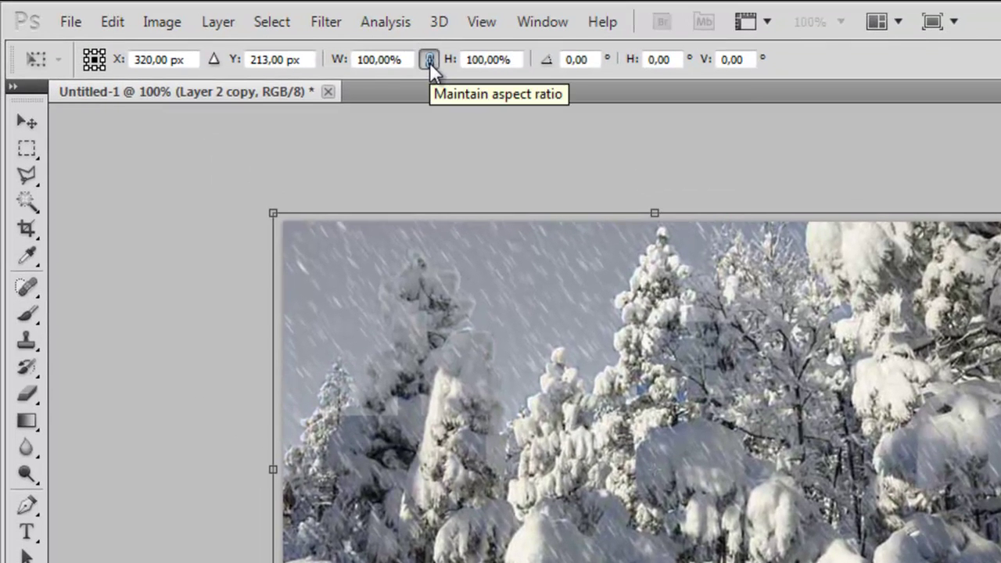
{"action": "left_click", "coordinate": [430, 61]}
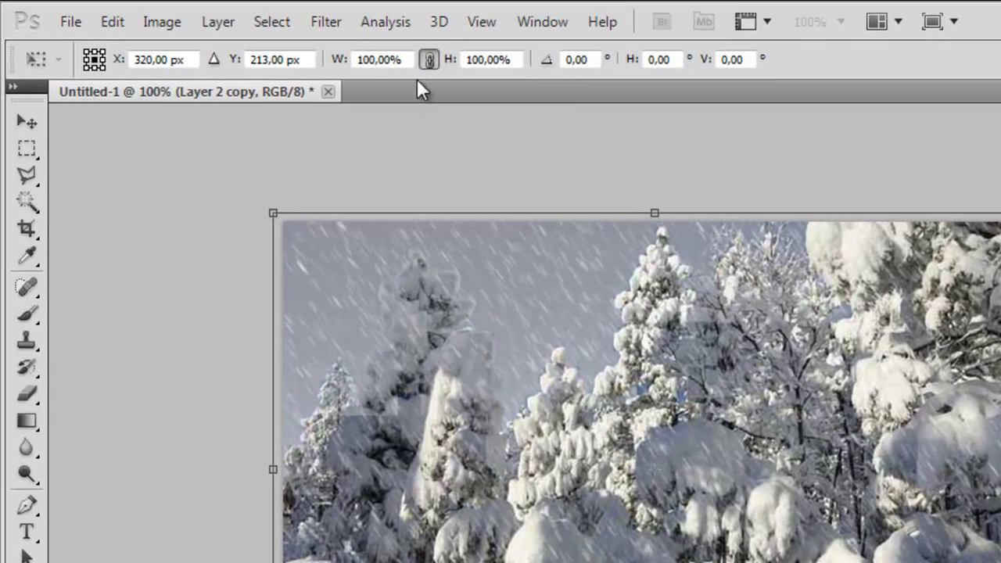
{"action": "left_click", "coordinate": [362, 60]}
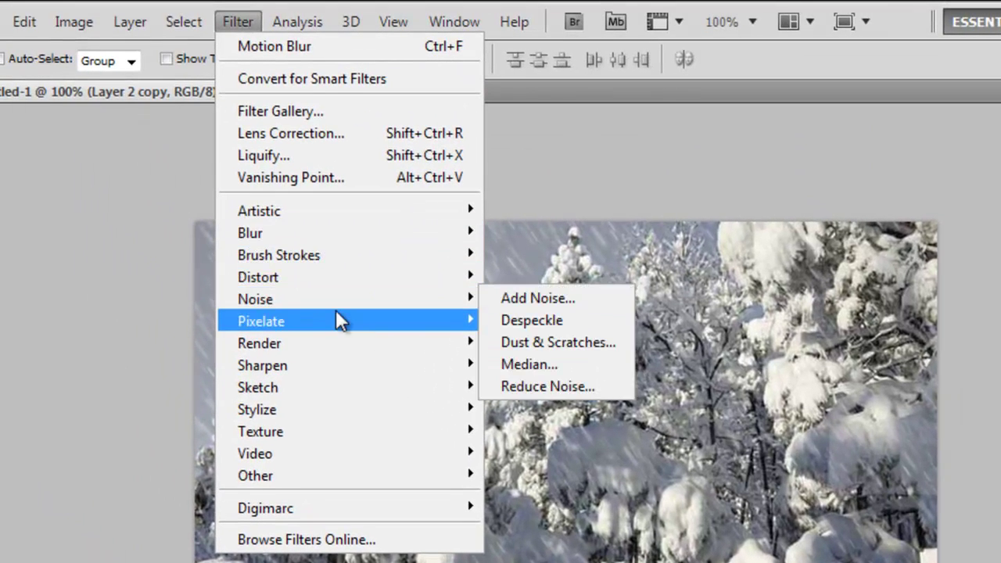
Apply Crystallize with cell size 10 to the Layer 2 copy for bigger flakes.
{"action": "mouse_move", "coordinate": [337, 318]}
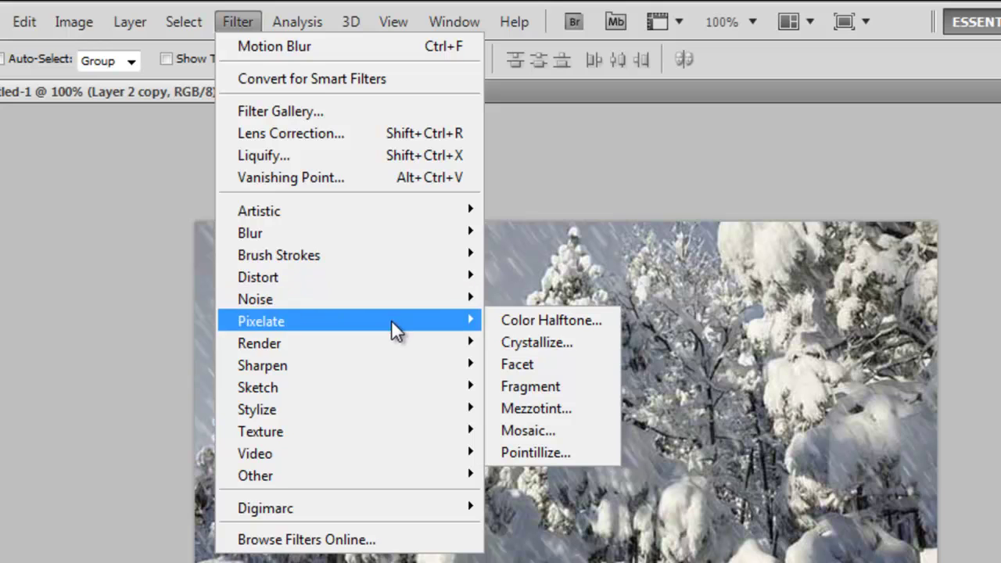
{"action": "left_click", "coordinate": [521, 342]}
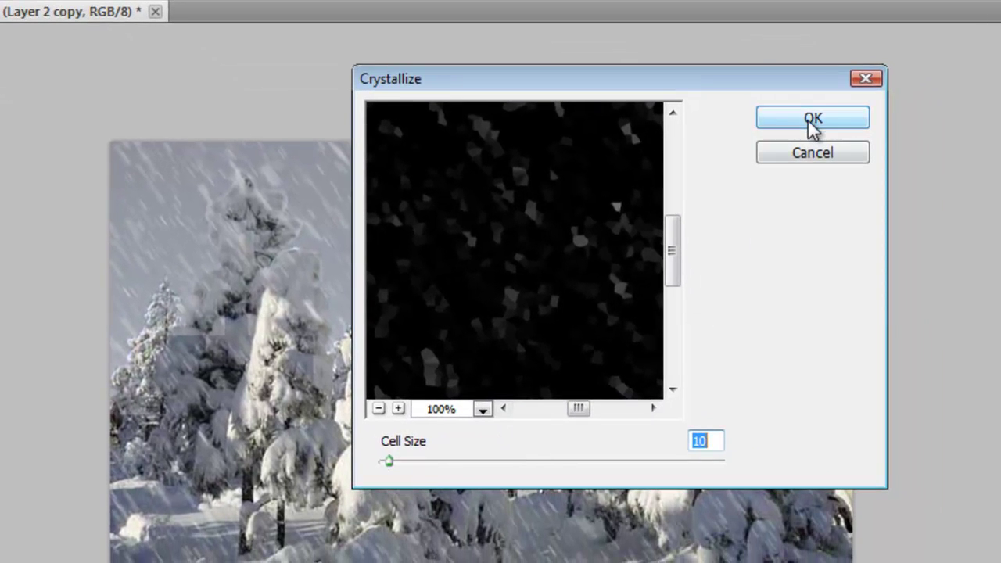
{"action": "left_click", "coordinate": [806, 122]}
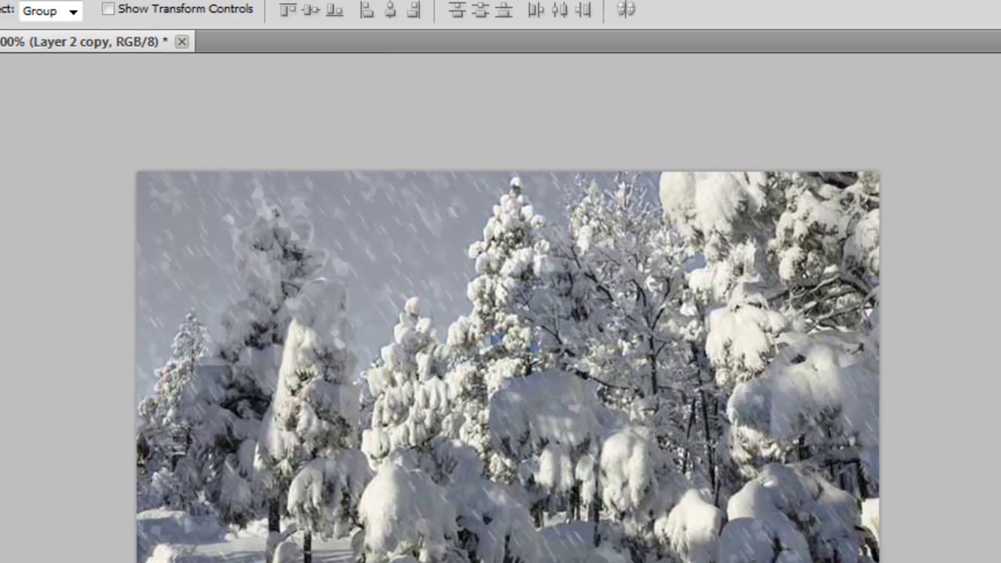
Bring up Motion Blur for the copy, set to -60° angle and 9 pixels distance.
{"action": "left_click", "coordinate": [222, 20]}
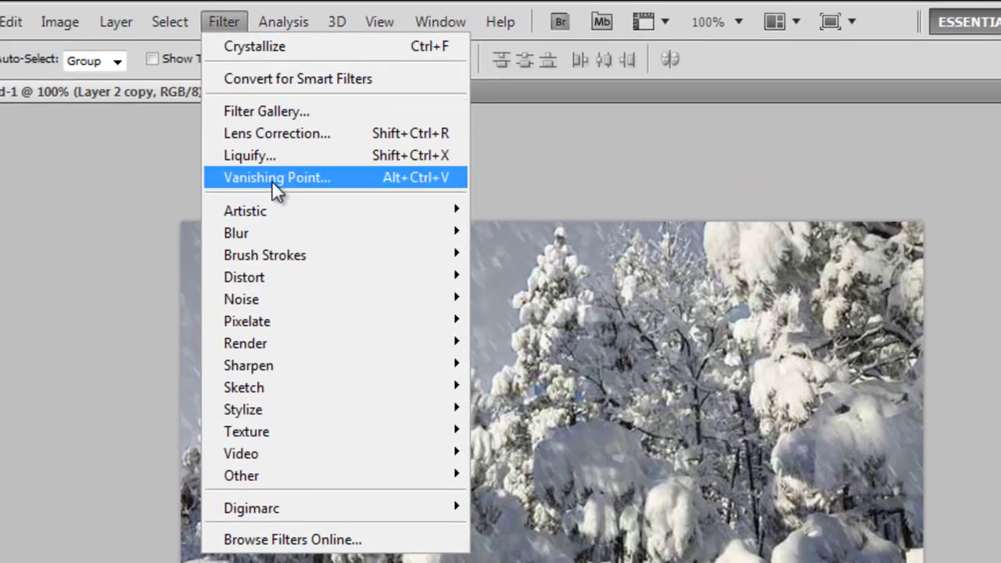
{"action": "mouse_move", "coordinate": [300, 241]}
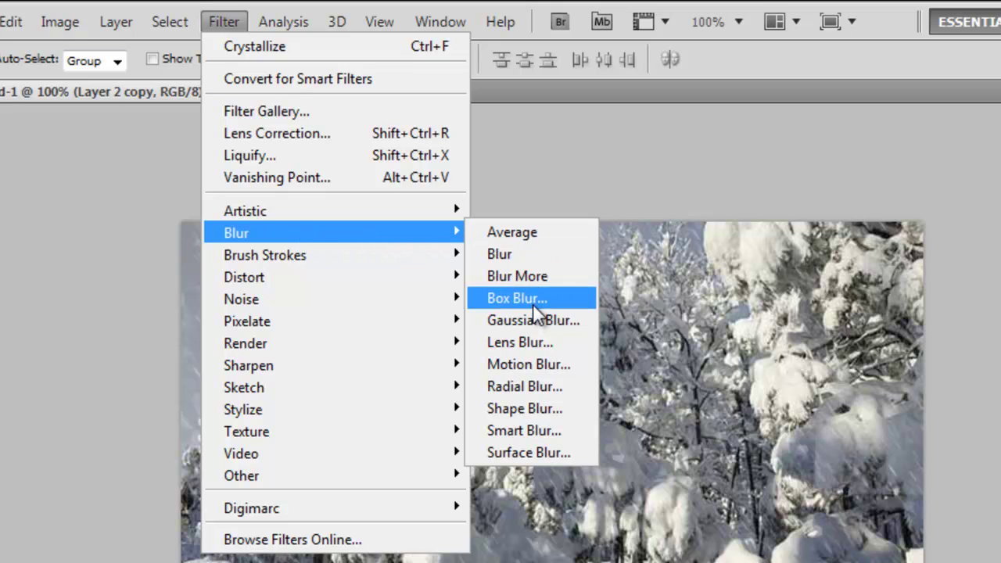
{"action": "left_click", "coordinate": [545, 365]}
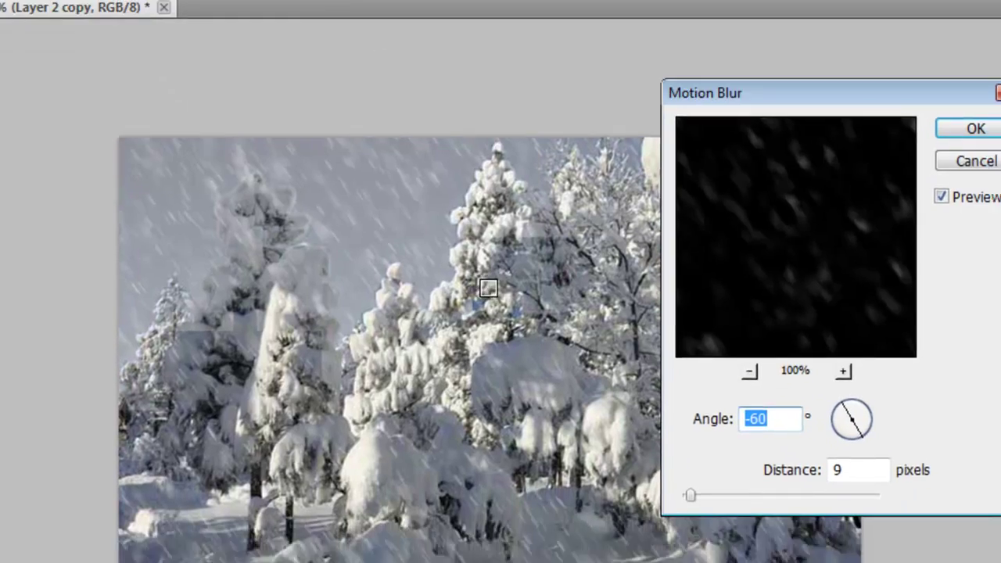